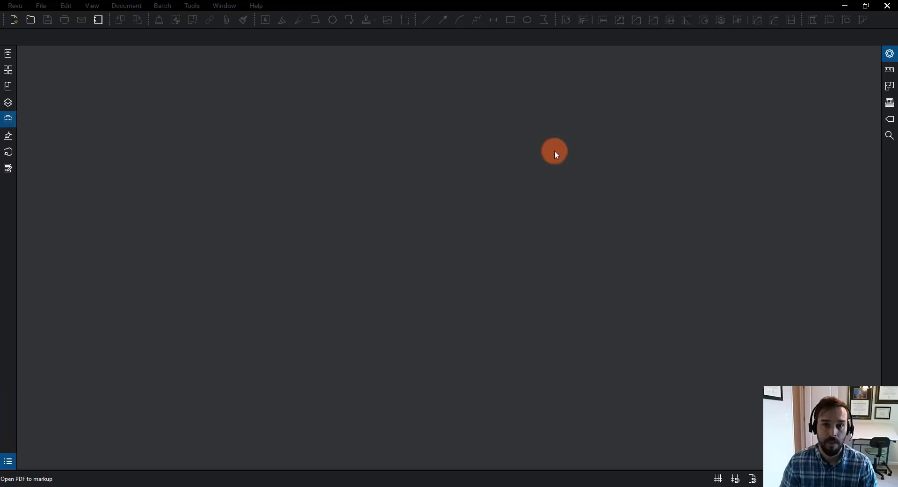
# Step: Create a new blank one-page 8.5 x 11 inch portrait document
pyautogui.click(18, 19)
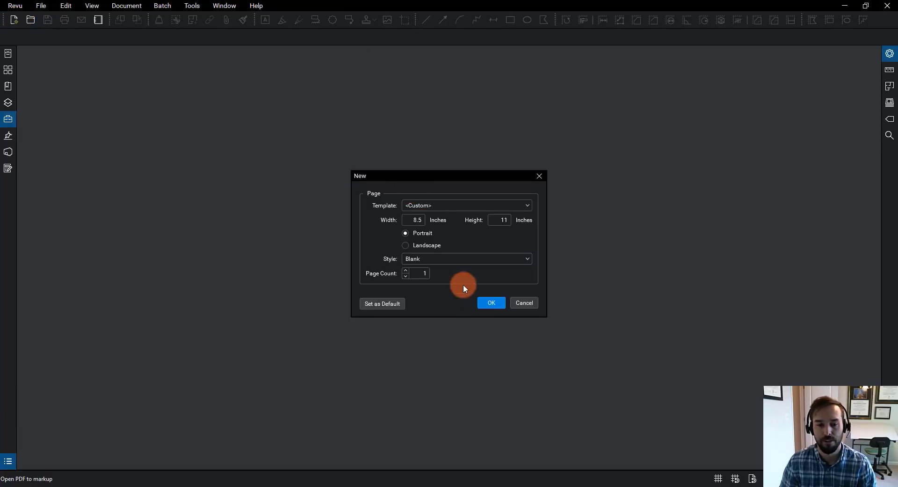
pyautogui.click(490, 304)
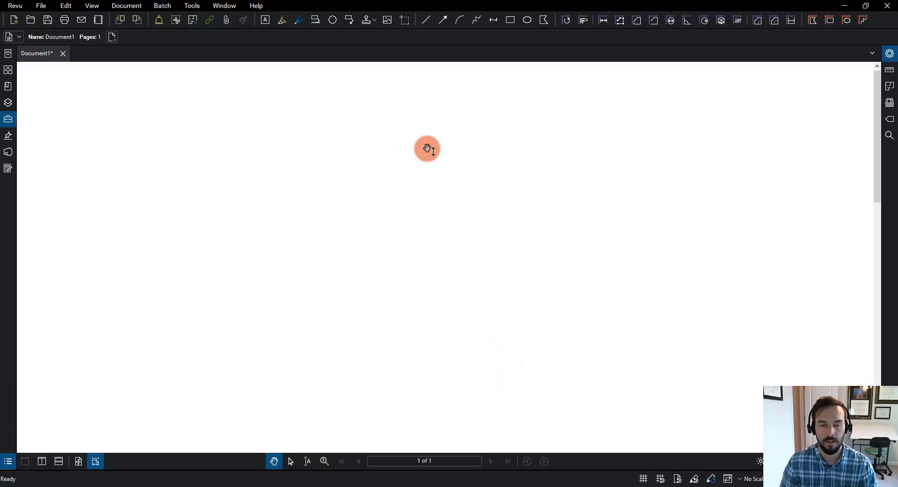
# Step: Create a 4 x 2 inch custom stamp with the subject 'Shop Drawing Stamp'
pyautogui.click(374, 19)
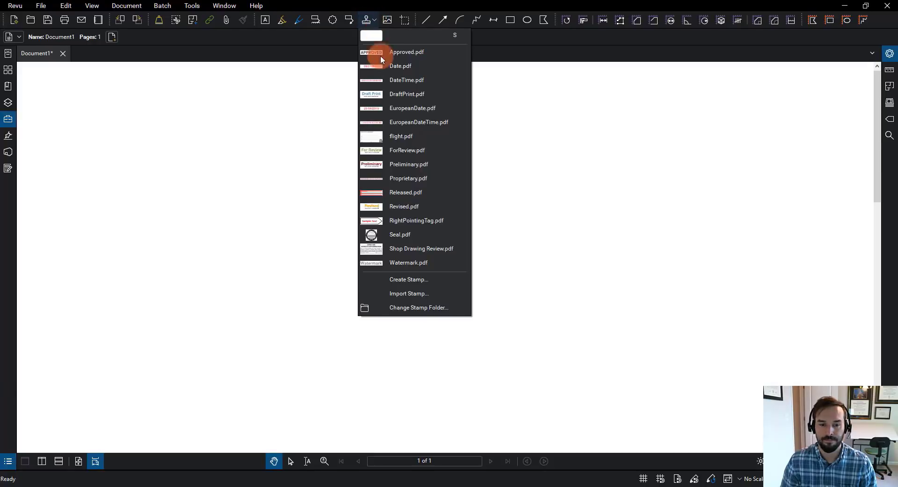
pyautogui.click(420, 280)
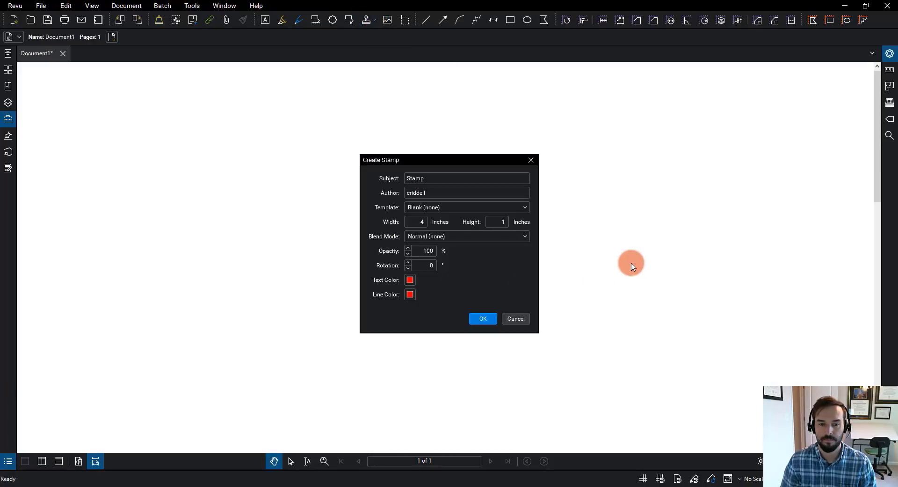
pyautogui.doubleClick(418, 178)
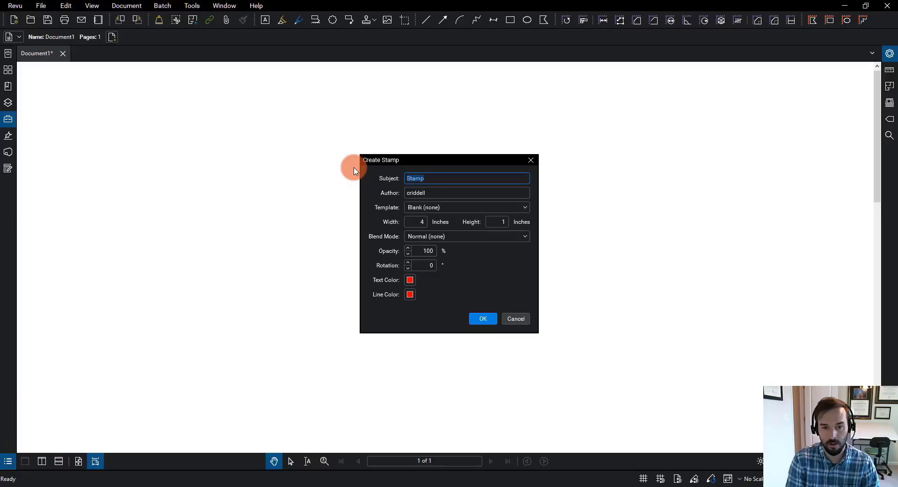
pyautogui.write('Shop Draw')
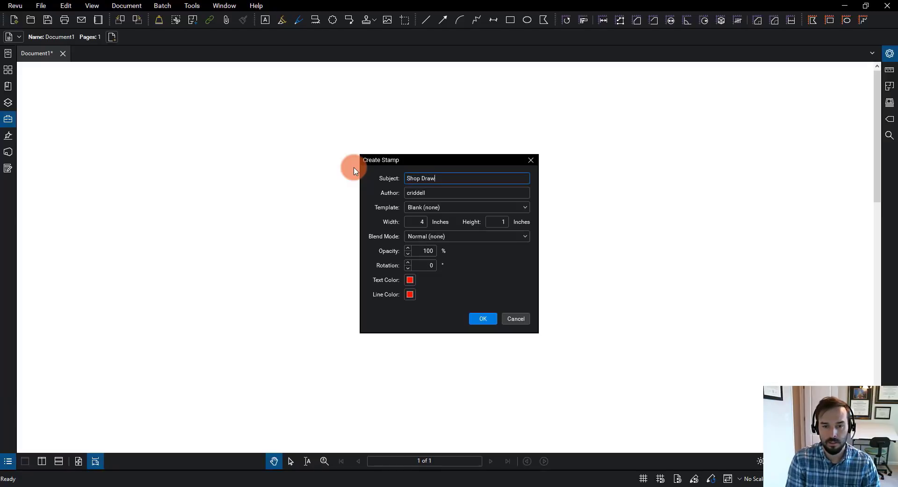
pyautogui.write('ing Stamp')
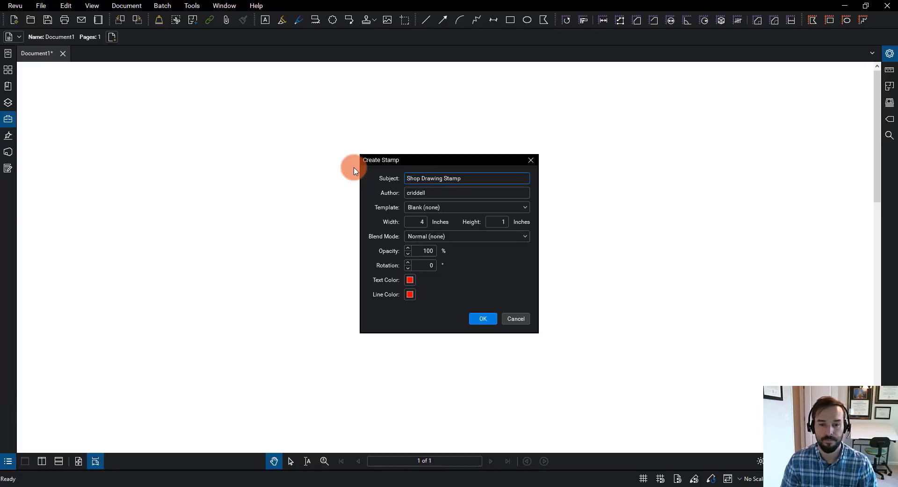
pyautogui.click(496, 222)
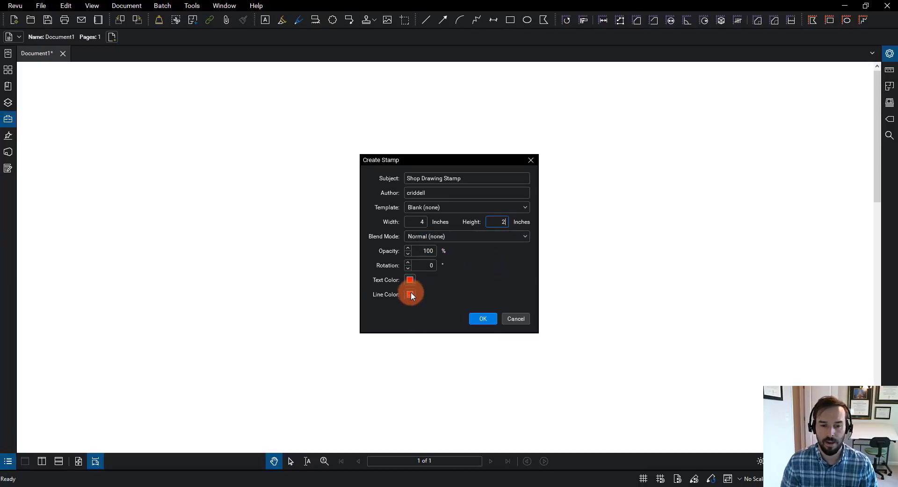
pyautogui.click(483, 317)
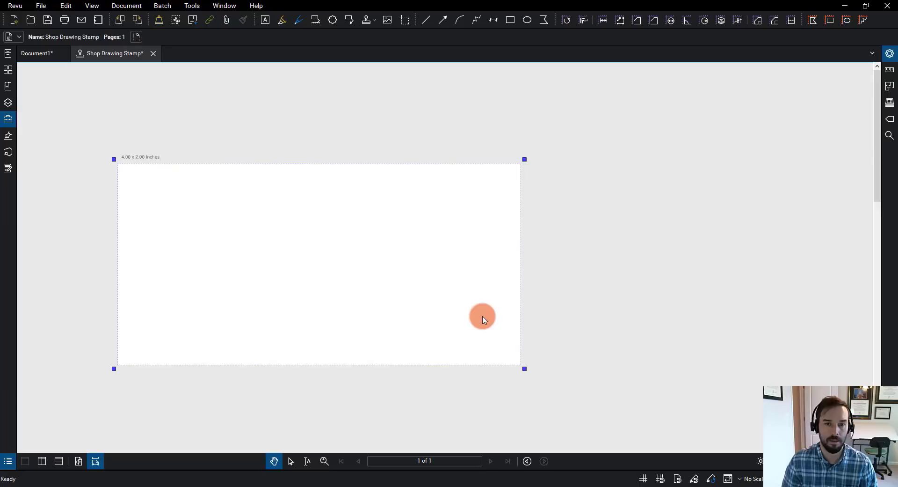
# Step: Insert the Submittal Image file across the stamp area
pyautogui.click(387, 24)
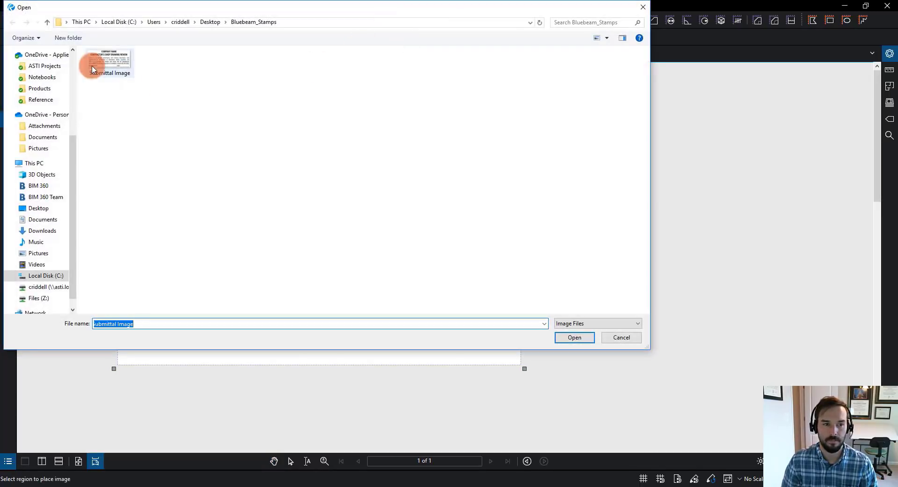
pyautogui.click(92, 69)
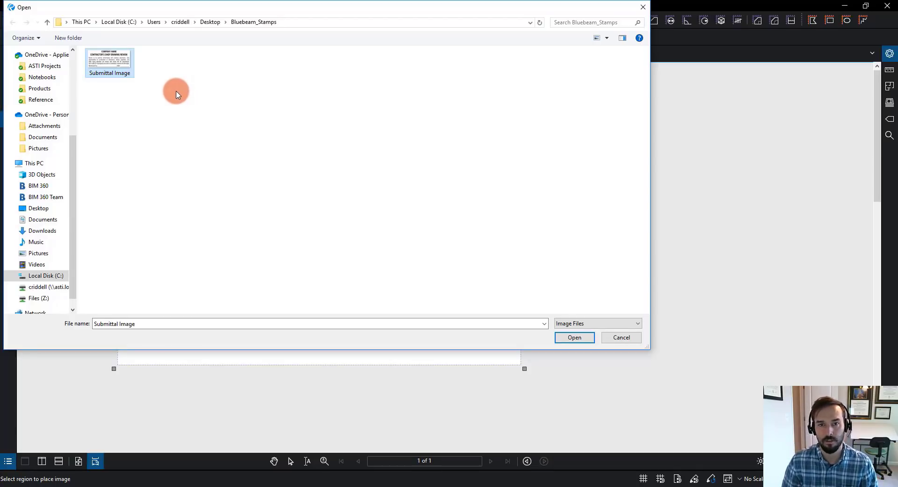
pyautogui.click(575, 337)
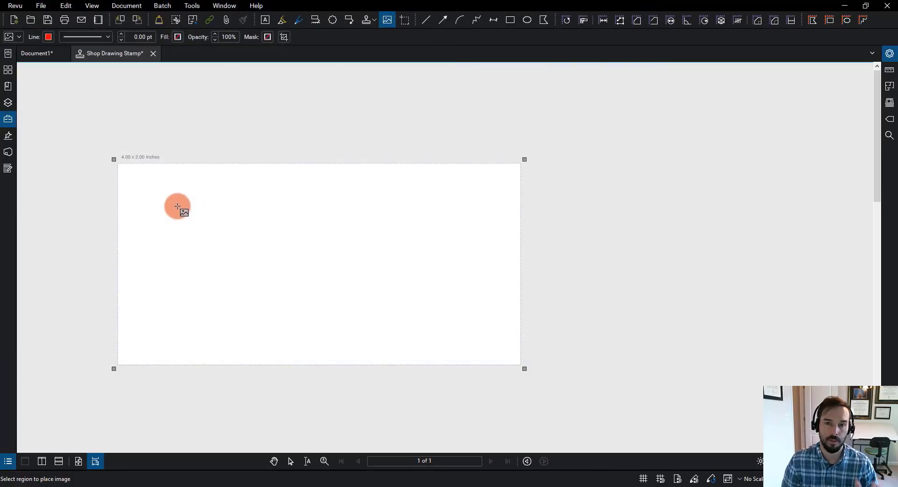
pyautogui.moveTo(127, 170)
pyautogui.mouseDown()
pyautogui.moveTo(511, 349)
pyautogui.moveTo(387, 266)
pyautogui.moveTo(364, 263)
pyautogui.mouseUp()
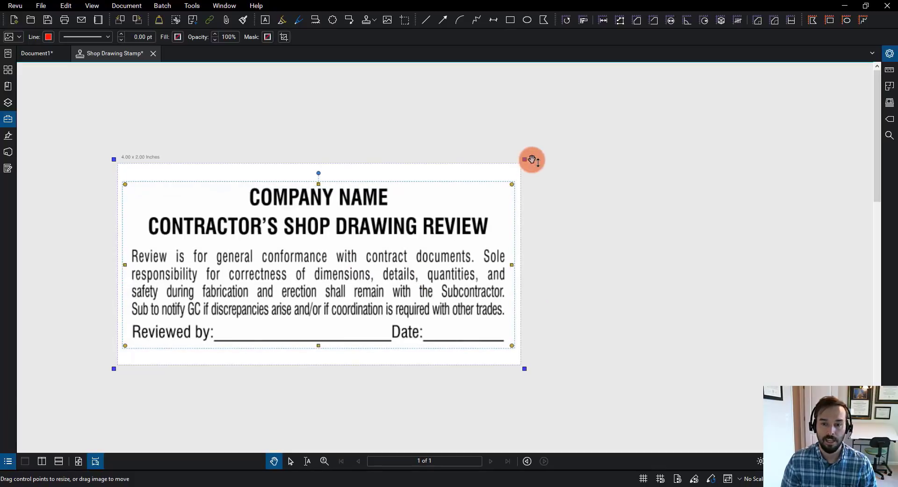
# Step: Crop the stamp page's top and bottom to fit the image, about 4.02 x 1.73 inches
pyautogui.moveTo(525, 160); pyautogui.dragTo(525, 172)
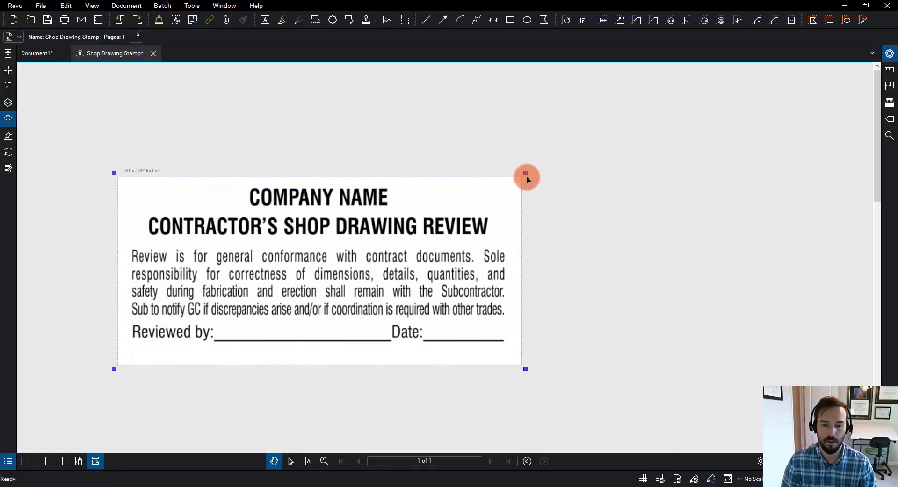
pyautogui.moveTo(526, 369); pyautogui.dragTo(527, 354)
pyautogui.click(381, 294)
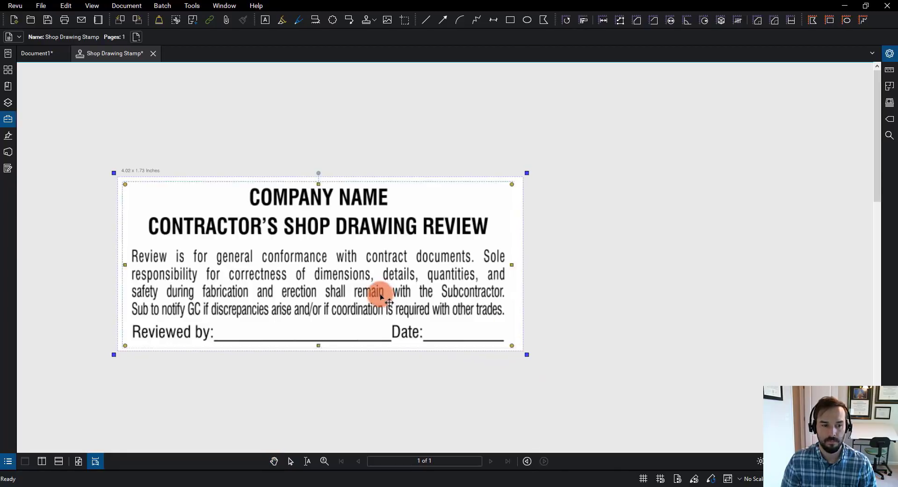
pyautogui.click(622, 341)
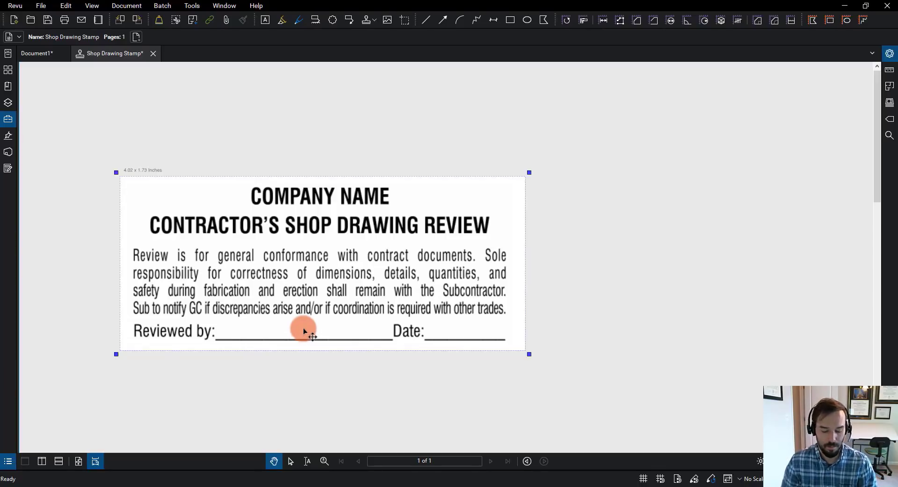
# Step: Add a text box with the dynamic User field after 'Reviewed by:'
pyautogui.press('t')
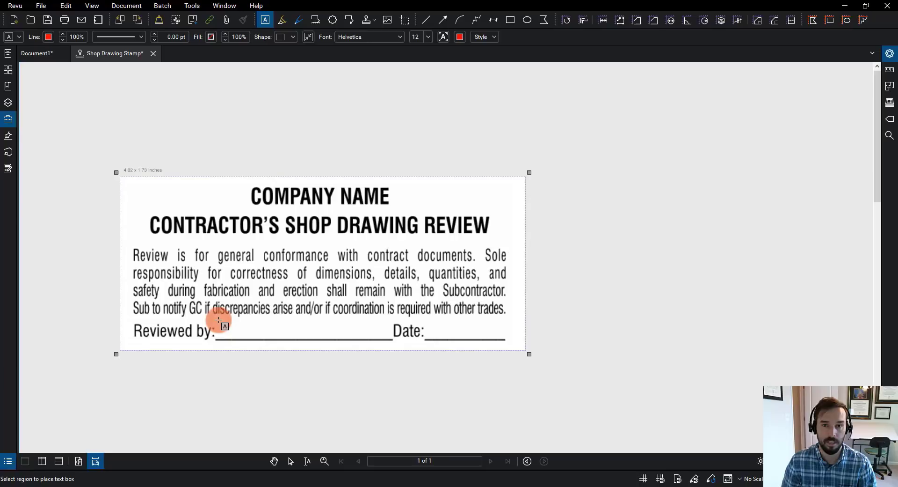
pyautogui.moveTo(218, 321); pyautogui.dragTo(391, 340)
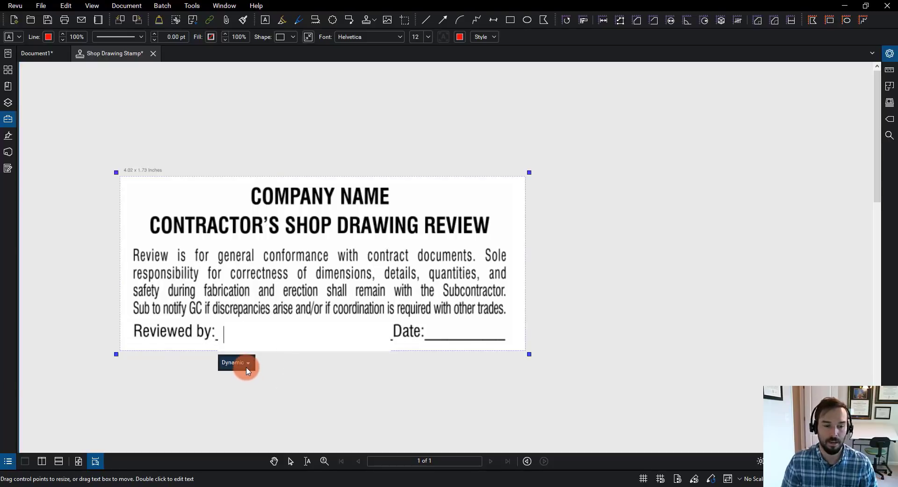
pyautogui.click(250, 366)
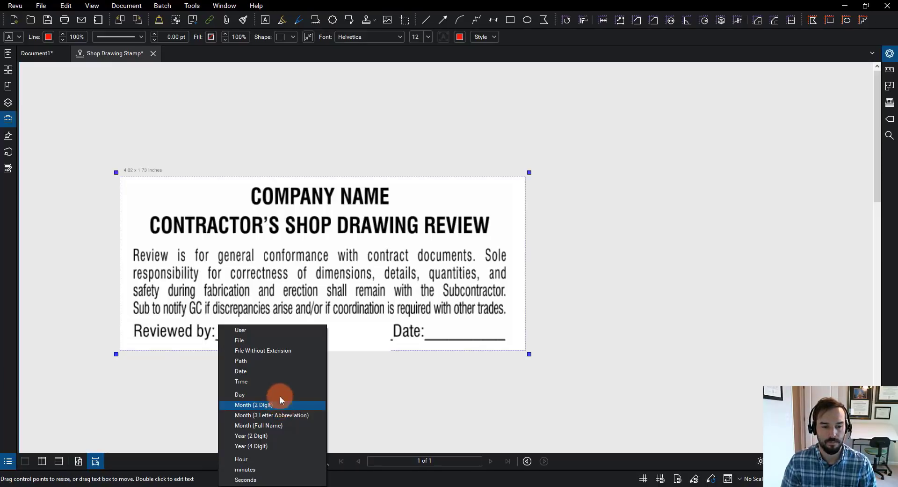
pyautogui.click(240, 330)
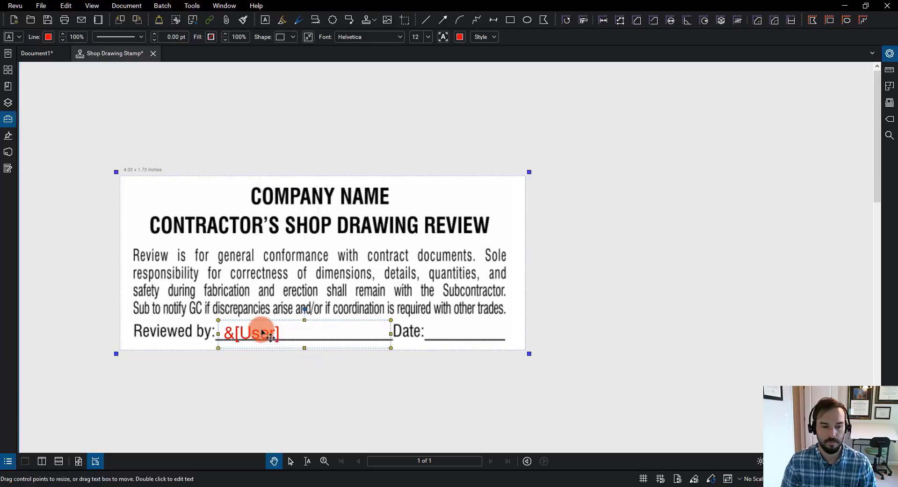
# Step: Move and narrow the &[User] text box to sit on the signature line
pyautogui.moveTo(261, 330); pyautogui.dragTo(257, 328)
pyautogui.click(288, 344)
pyautogui.click(323, 336)
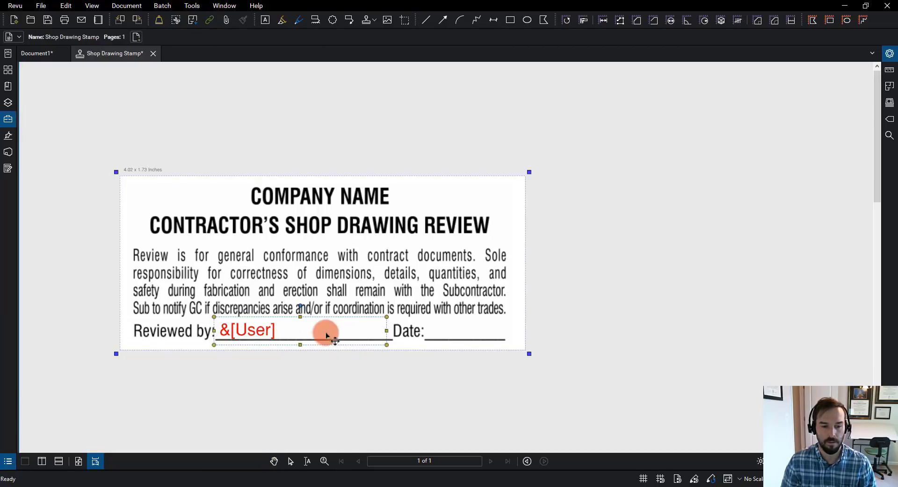
pyautogui.moveTo(391, 330); pyautogui.dragTo(388, 330)
pyautogui.click(411, 387)
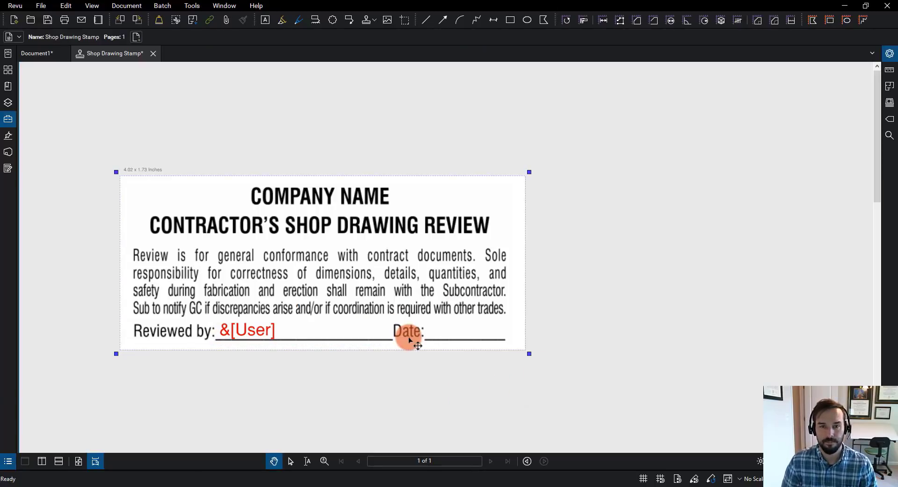
# Step: Add a text box with the dynamic &[Date] field on the line after 'Date:'
pyautogui.press('t')
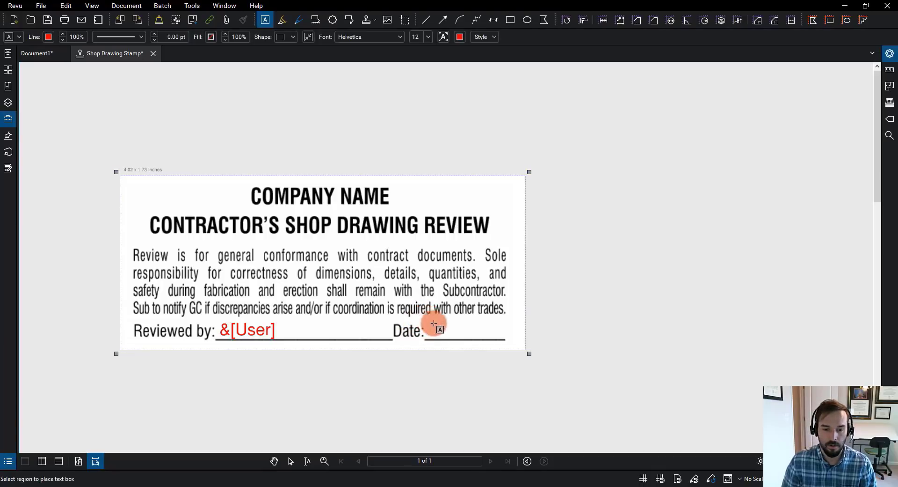
pyautogui.moveTo(426, 319); pyautogui.dragTo(523, 341)
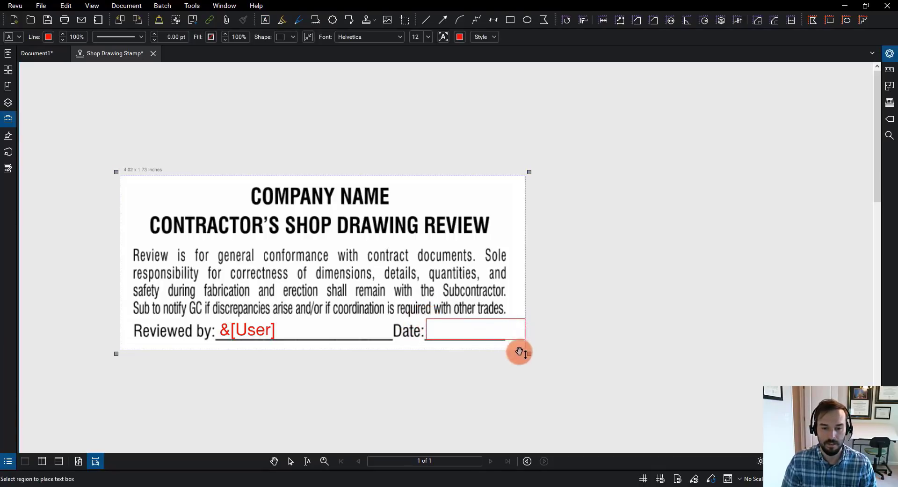
pyautogui.click(454, 361)
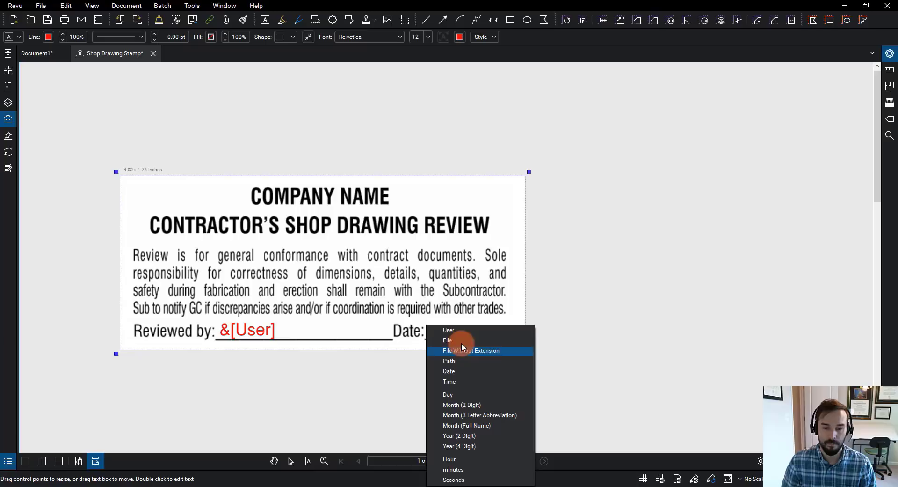
pyautogui.click(457, 371)
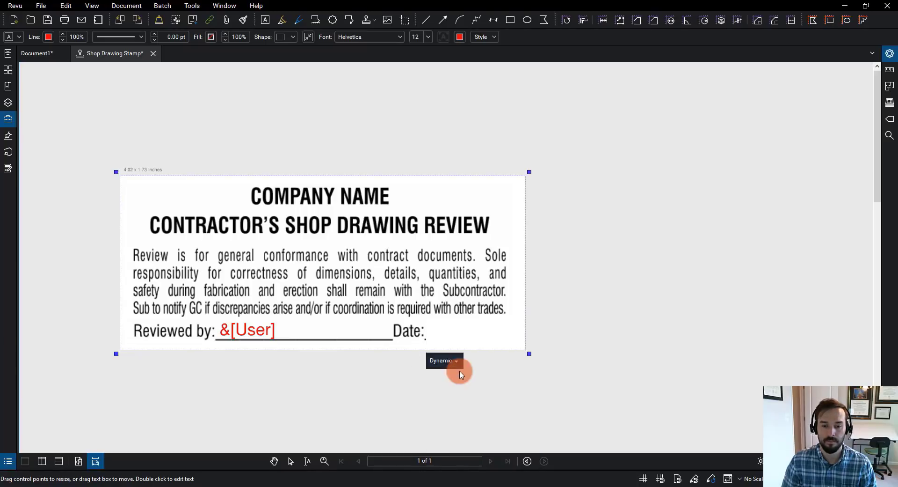
pyautogui.click(465, 337)
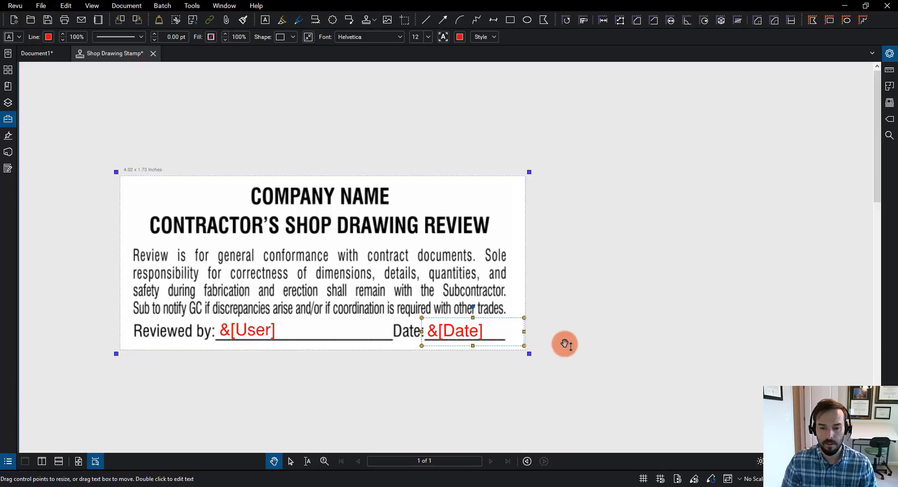
pyautogui.click(567, 343)
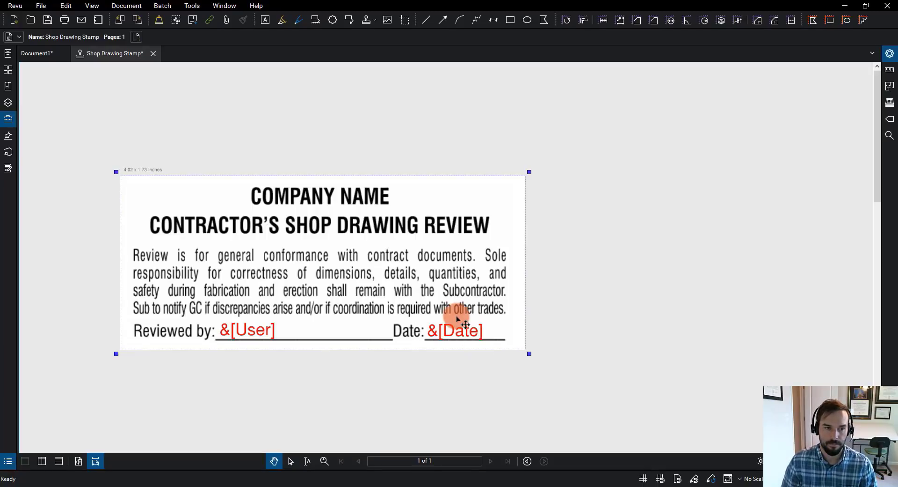
# Step: Save the Shop Drawing Stamp with Ctrl+S and return to Document1
pyautogui.hotkey('ctrl', 's')
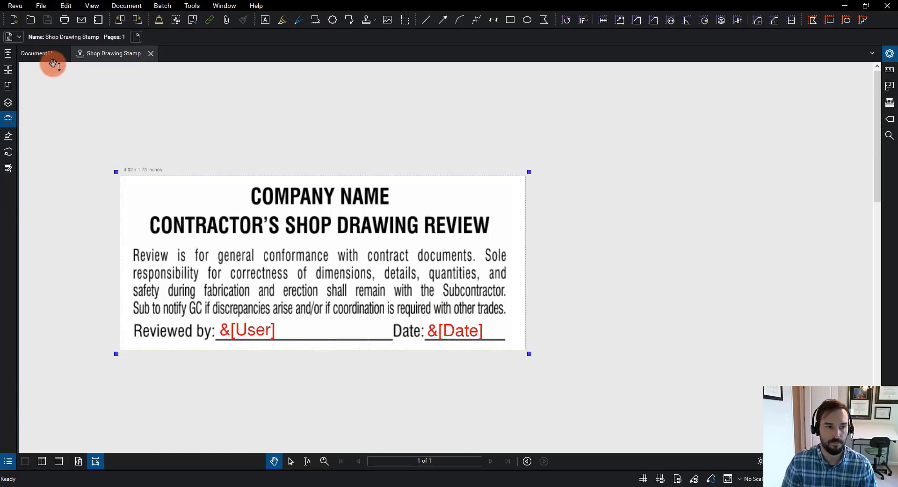
pyautogui.click(47, 54)
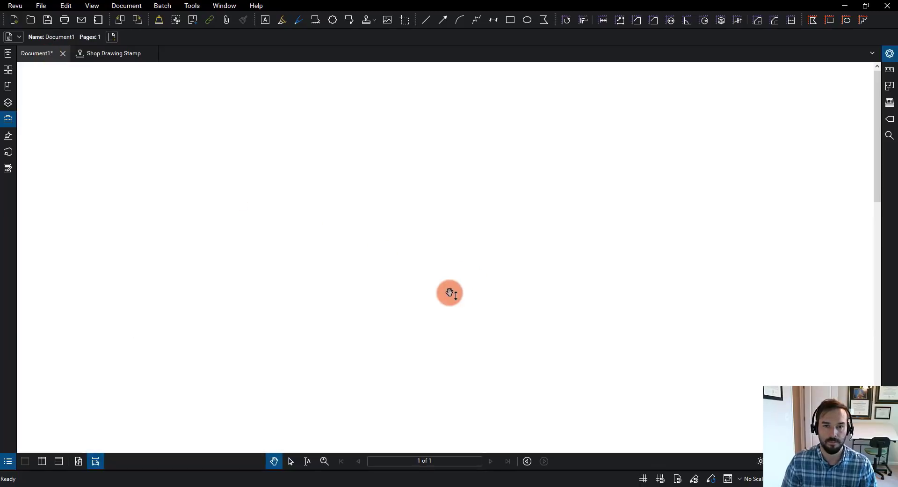
# Step: Place and size the Shop Drawing Stamp near the upper page centre, showing date 06/21/2019
pyautogui.click(376, 21)
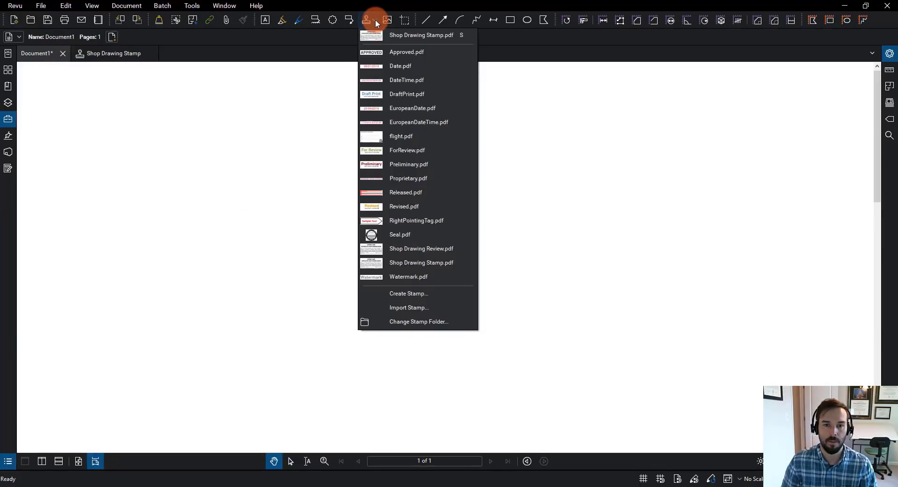
pyautogui.click(443, 264)
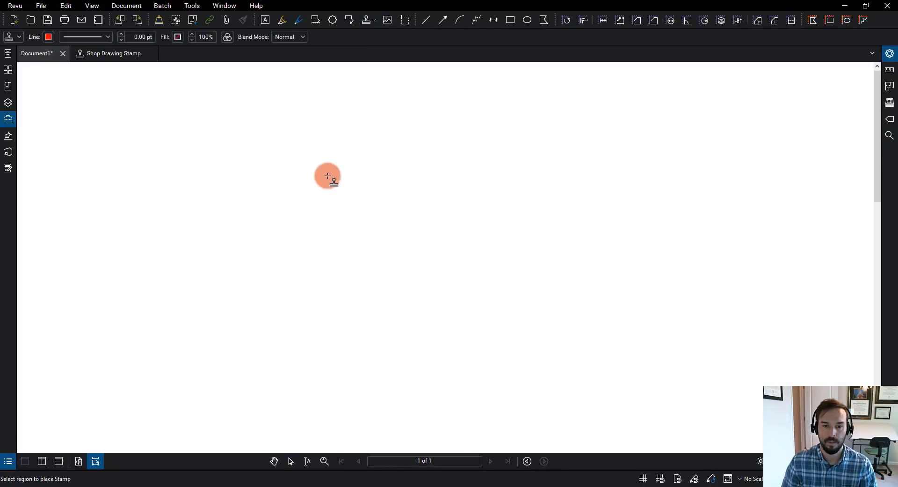
pyautogui.click(428, 218)
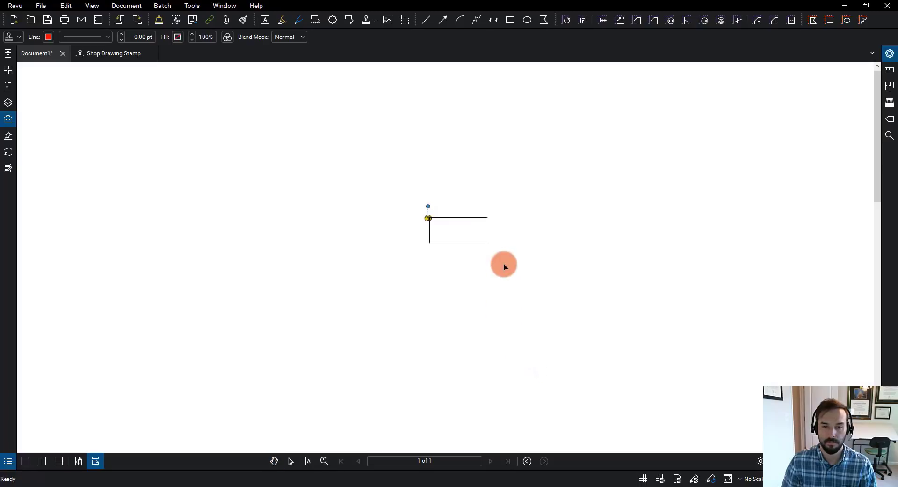
pyautogui.moveTo(503, 267); pyautogui.dragTo(658, 357)
pyautogui.moveTo(556, 275); pyautogui.dragTo(422, 213)
pyautogui.moveTo(537, 262); pyautogui.dragTo(566, 272)
pyautogui.moveTo(465, 213); pyautogui.dragTo(648, 394)
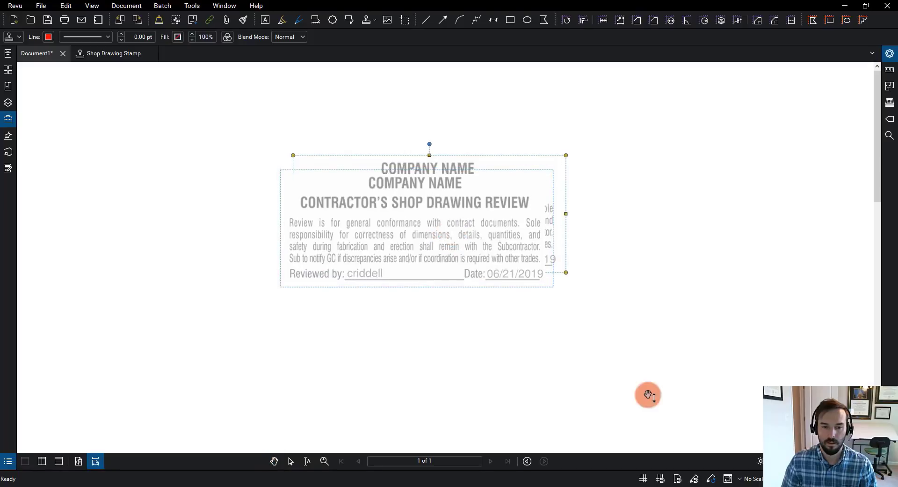
pyautogui.press('Escape')
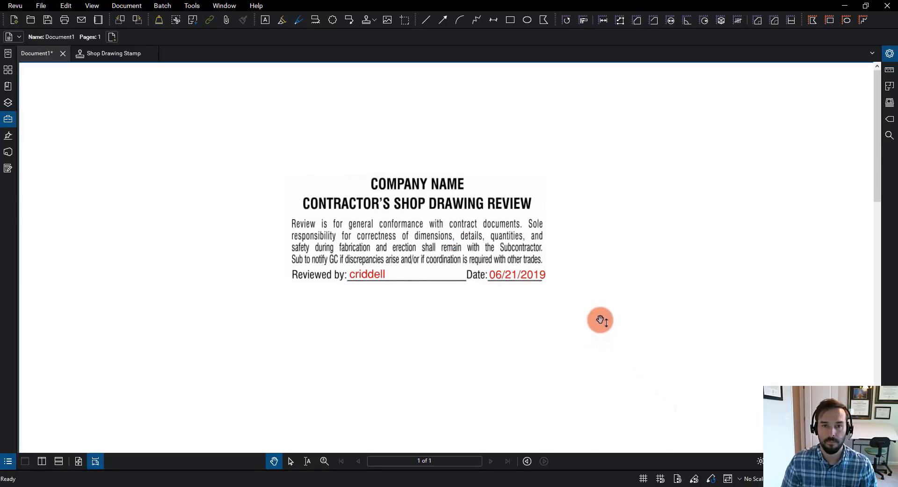
# Step: Place a second Shop Drawing Stamp directly below the first one
pyautogui.scroll(-1, 407, 184)
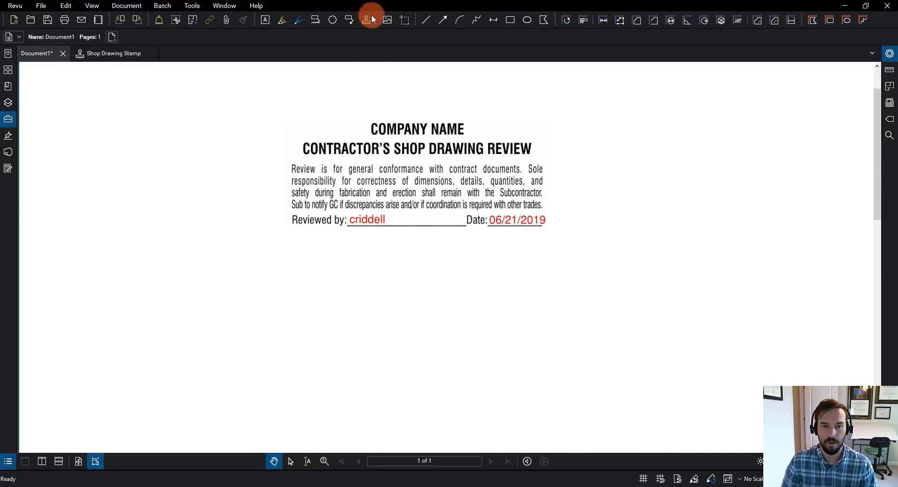
pyautogui.click(374, 20)
pyautogui.click(375, 21)
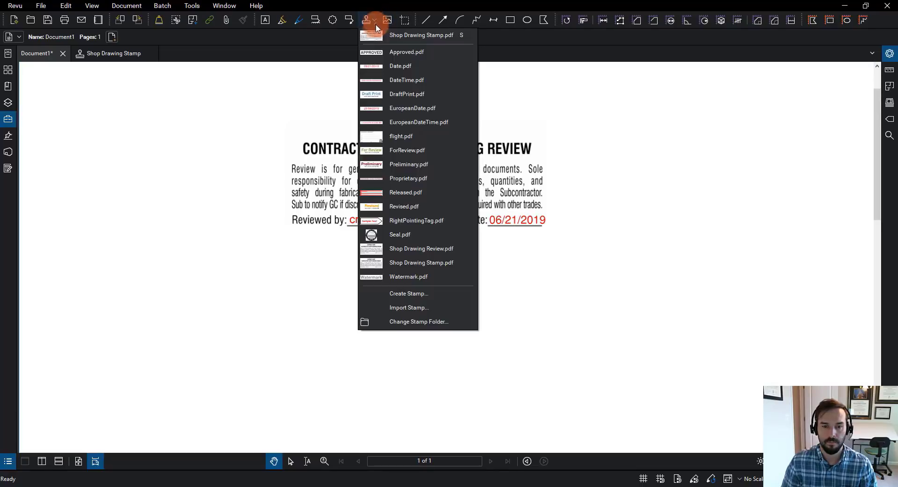
pyautogui.click(388, 262)
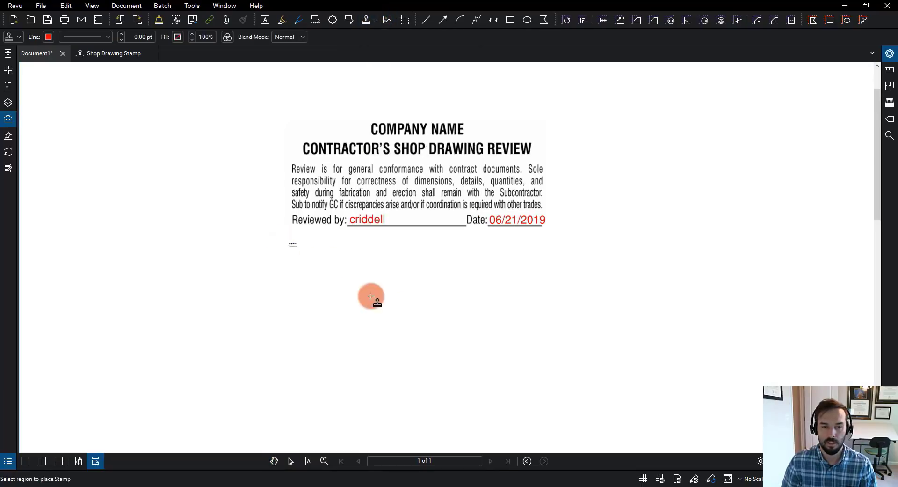
pyautogui.moveTo(371, 295); pyautogui.dragTo(546, 367)
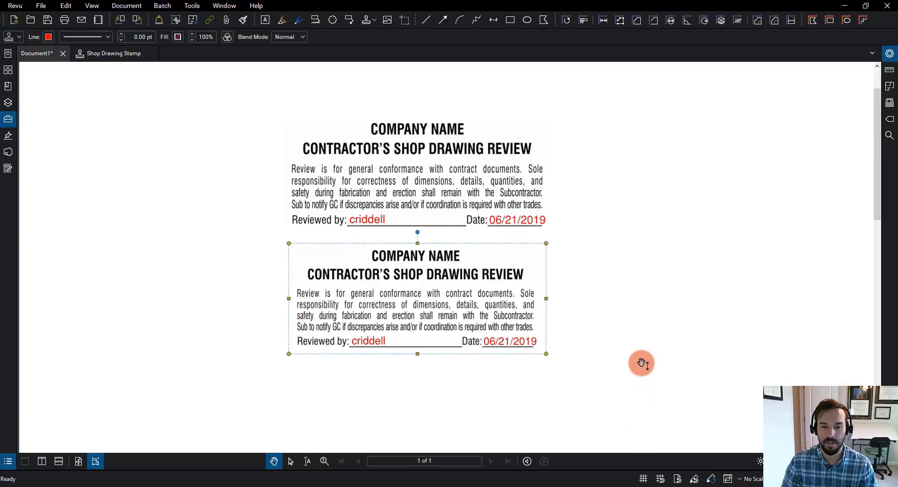